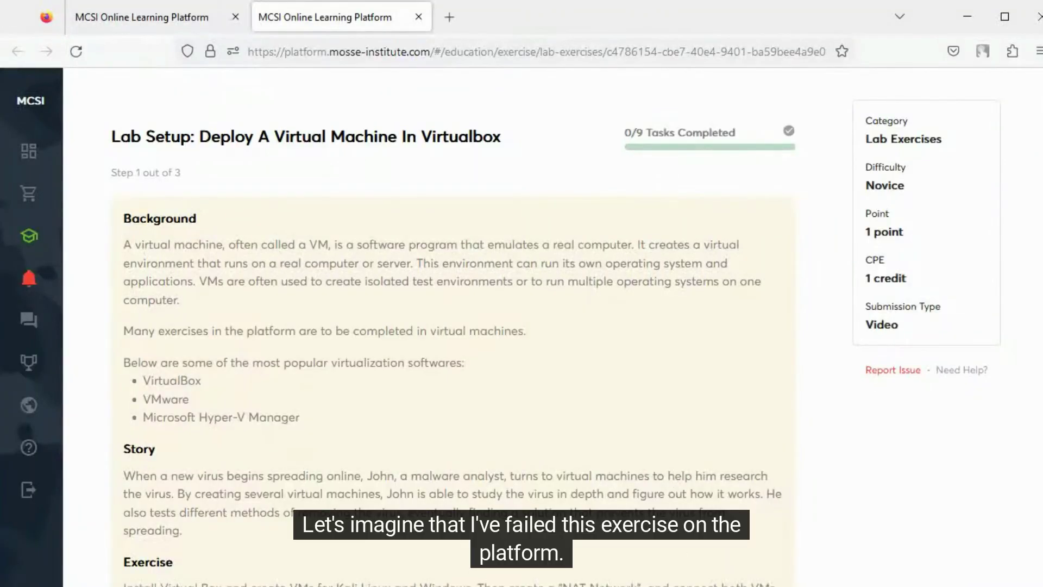
- Review the MCSI-Ubuntu and Windows 7 machine details in VirtualBox Manager
scroll(523, 196, down, 10)
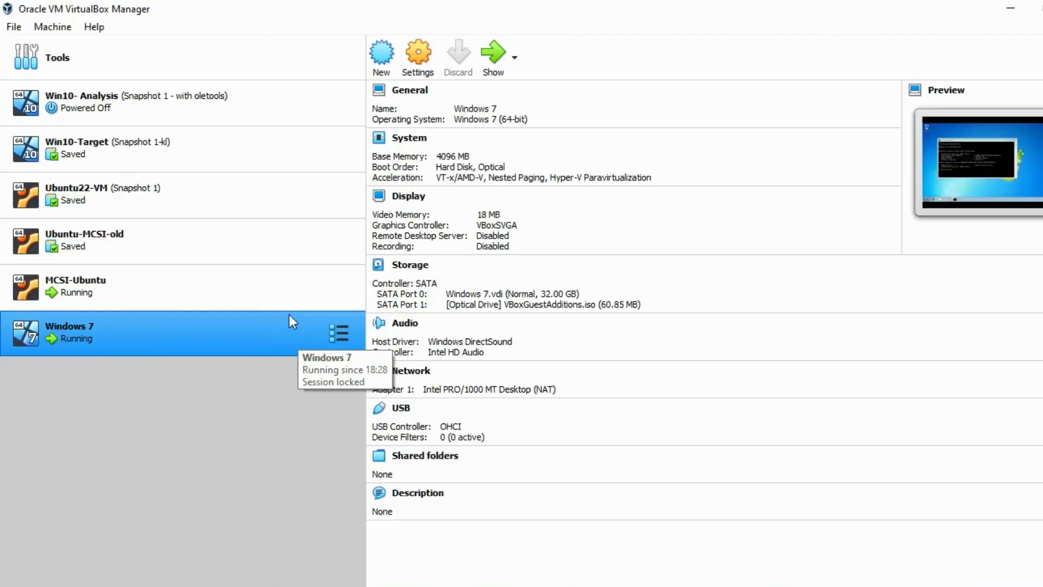
click(281, 292)
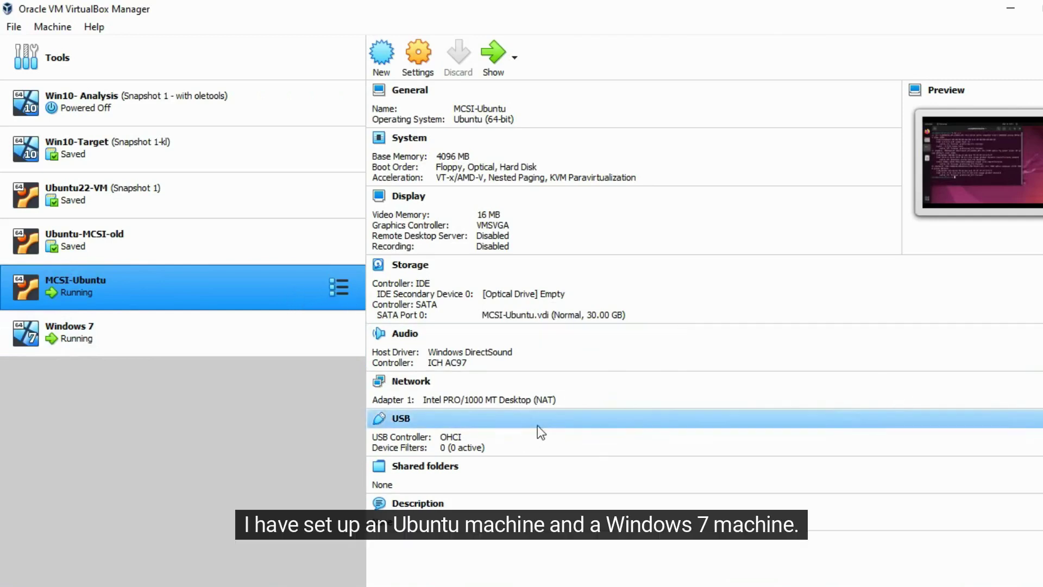
click(263, 335)
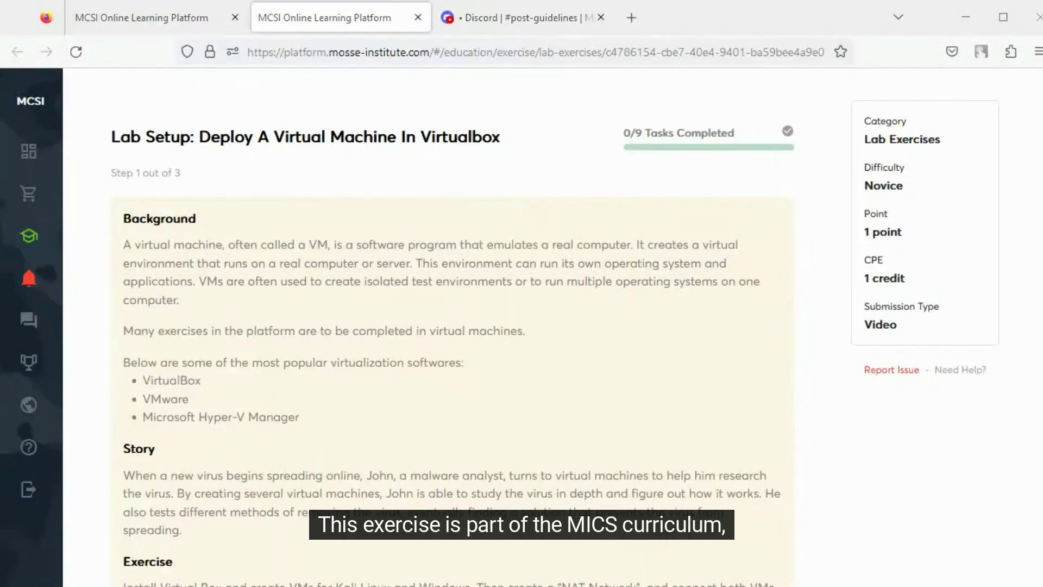
- Scroll the MICS curriculum page, then switch to Discord's #post-guidelines channel
click(168, 23)
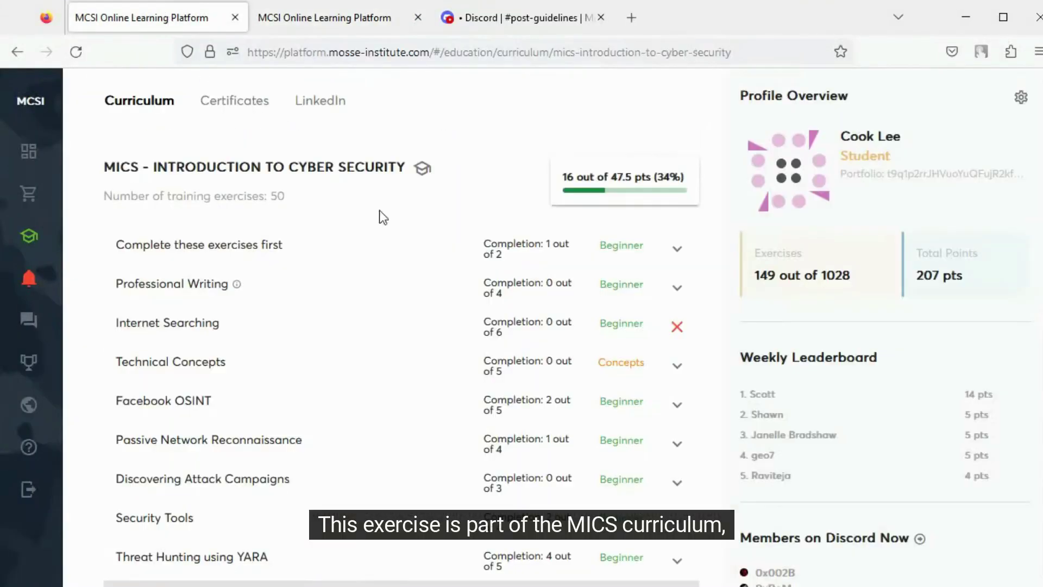
scroll(380, 312, down, 4)
scroll(314, 392, down, 2)
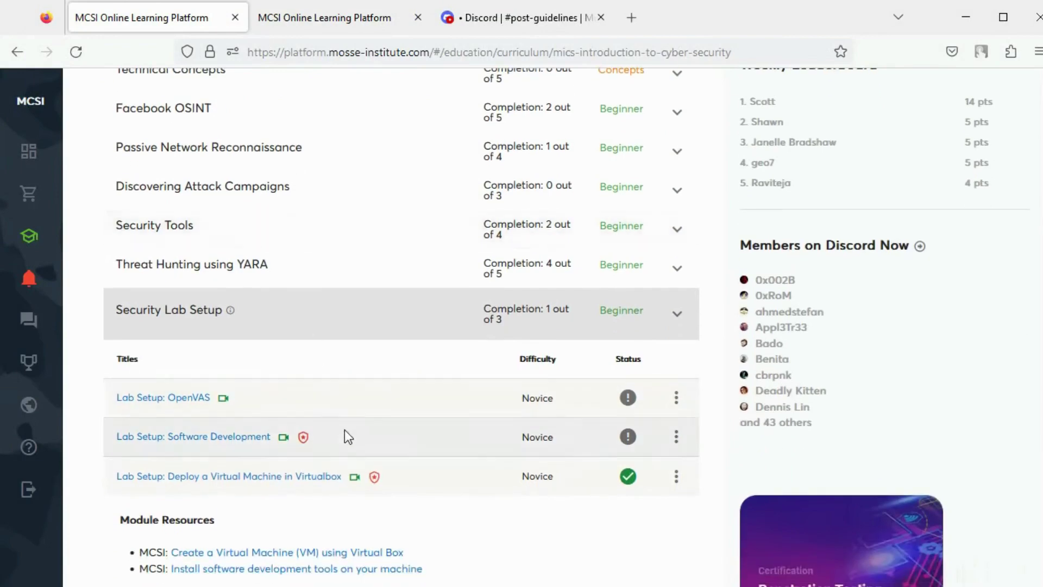
click(497, 17)
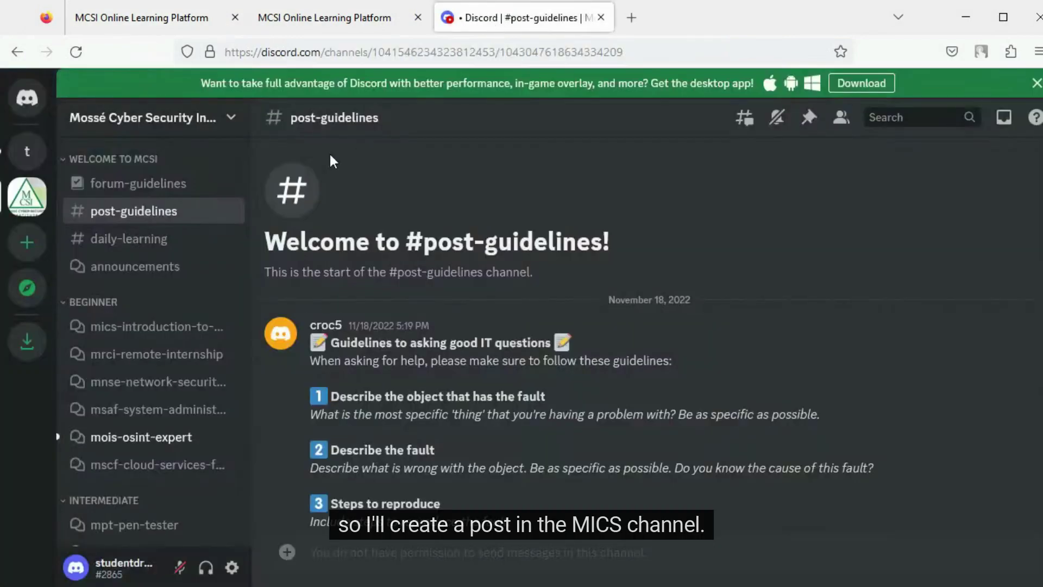
- Start a mics-introduction-to-cybersecurity forum post titled 'Issue with configuring VMs in VirtualBox'
click(169, 328)
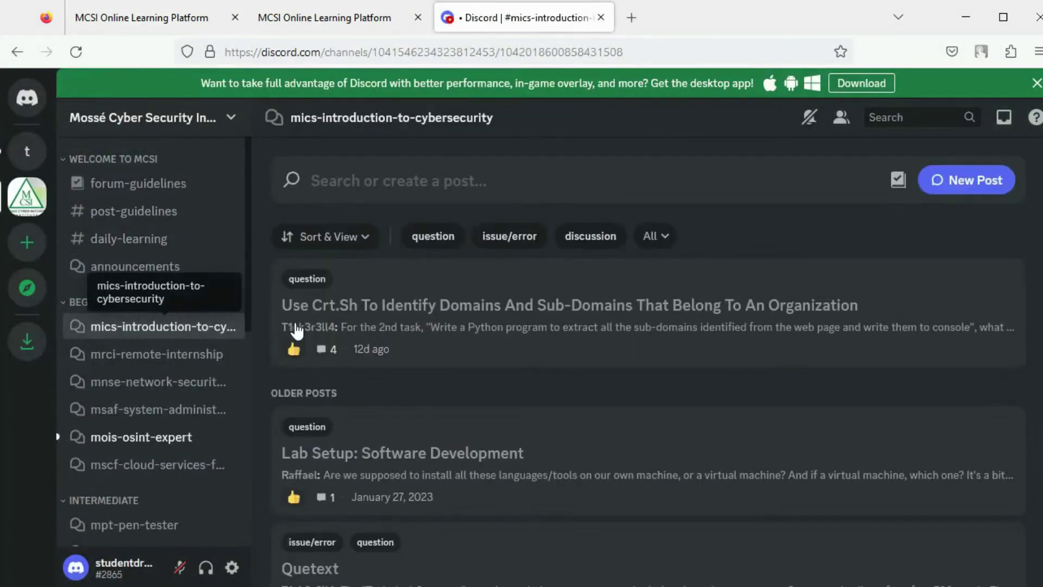
click(948, 180)
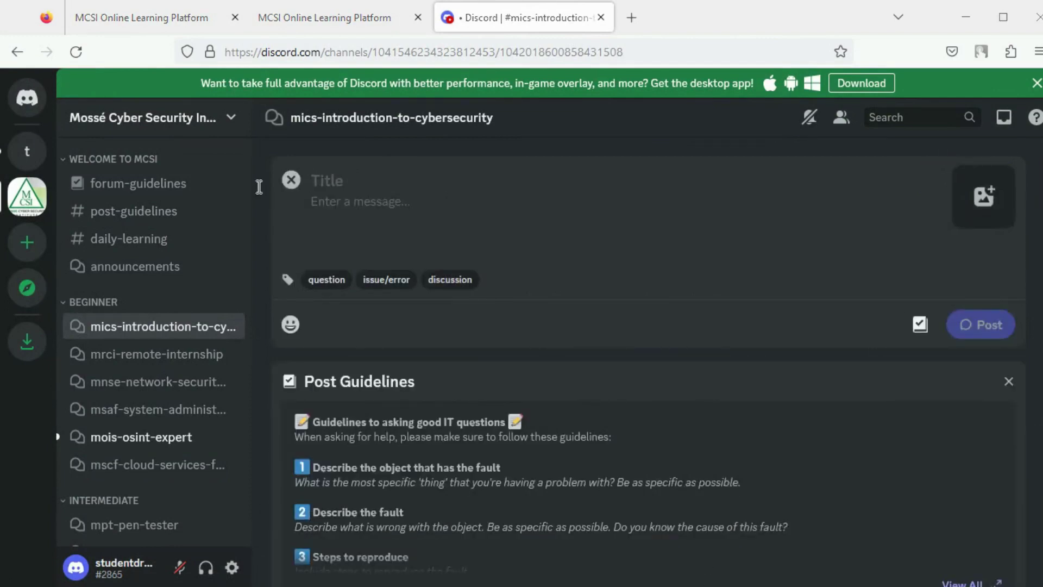
text(Issue with configuring VMs in VirtualBox)
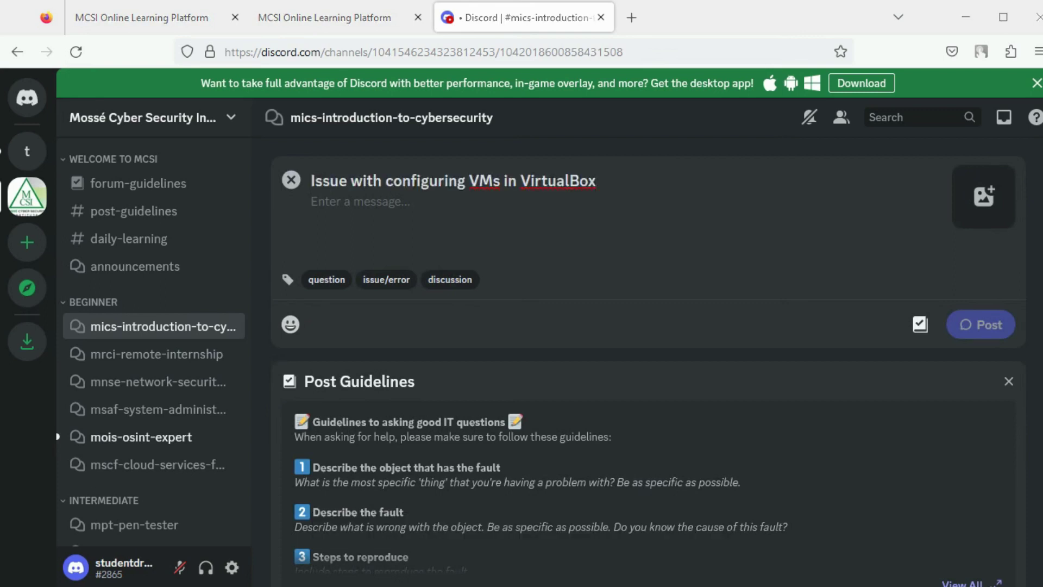
click(354, 201)
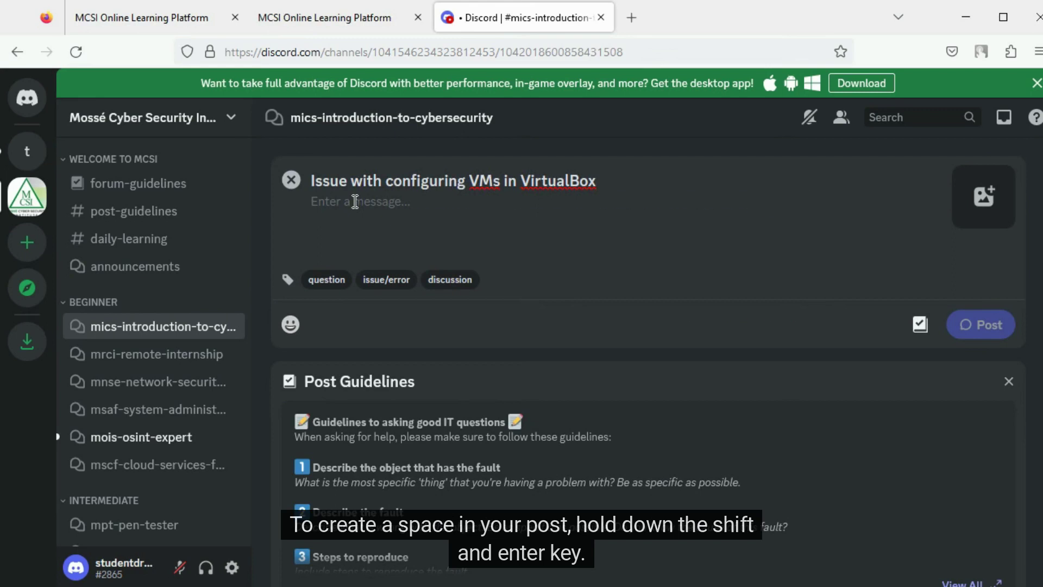
- Paste the opening exercise sentence and the paragraph about both VMs sharing one IP
text(I am currently working on the exercise, 'Lab Setup: Deploy a Virtual Machine in VirtualBox'.)
key(Return)
key(shift+Return)
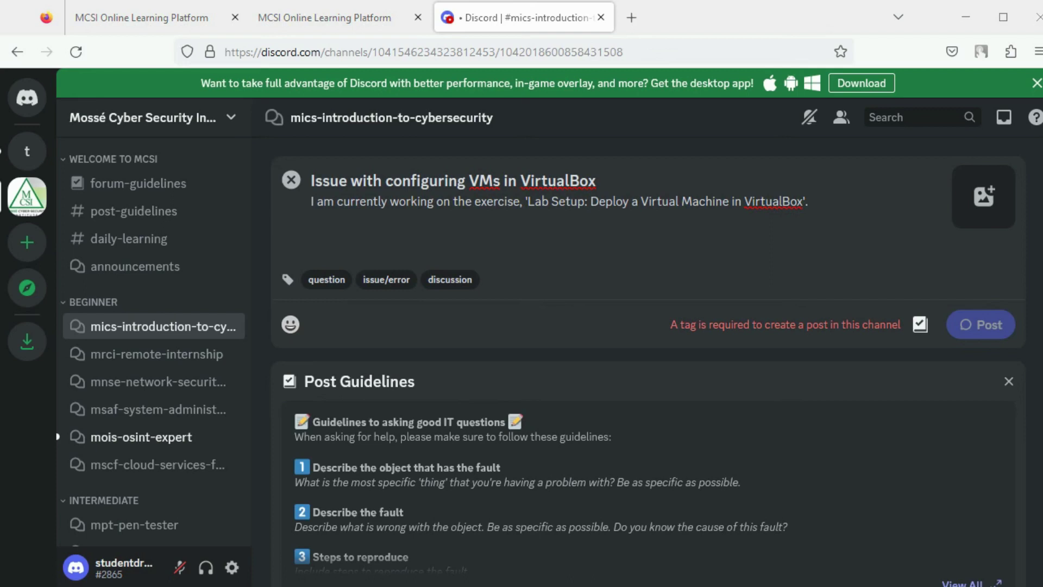
text(The exercise specification requires me to set up two VMs in virtualbox, using the 'NAT Network' setting. The virtual machines are supposed to have two different IP addresses, but in my setup both the VMs have been assigned the same IP address.)
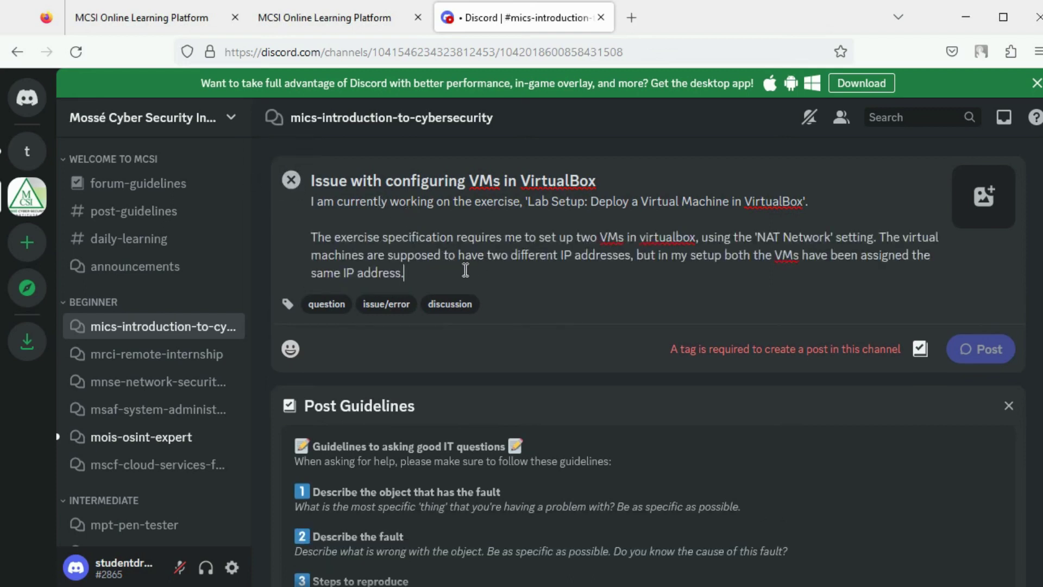
key(Return)
key(Return)
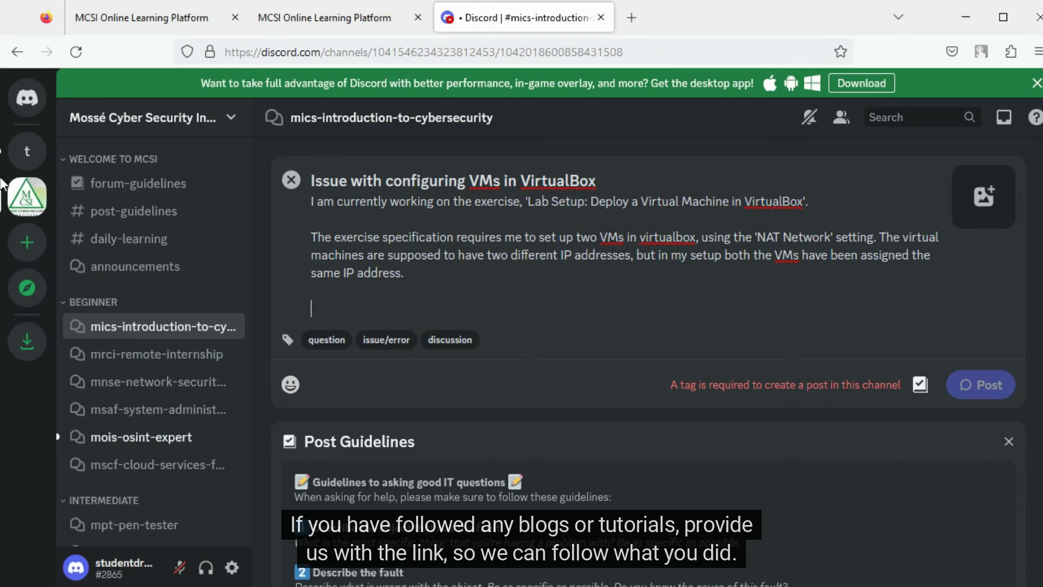
- Add the followed blog link, the missing 'NAT Network' paragraph and the screenshot intro line
text(I have followed this blog to set up each virtual machine. https://www.tomshardware.com/how-to/set-up-virtual-machines-with-virtualbox)
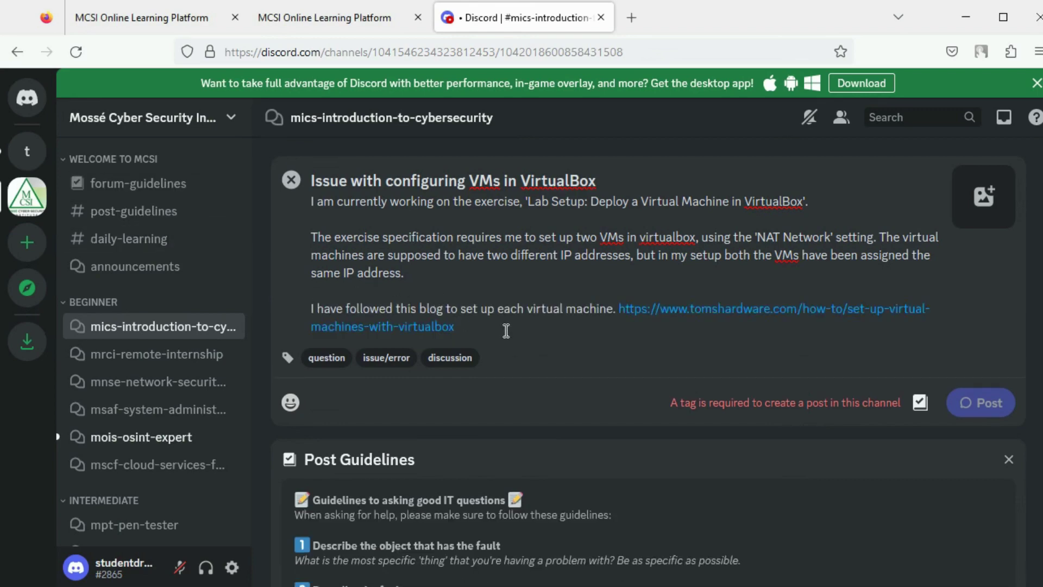
key(Return)
key(Return)
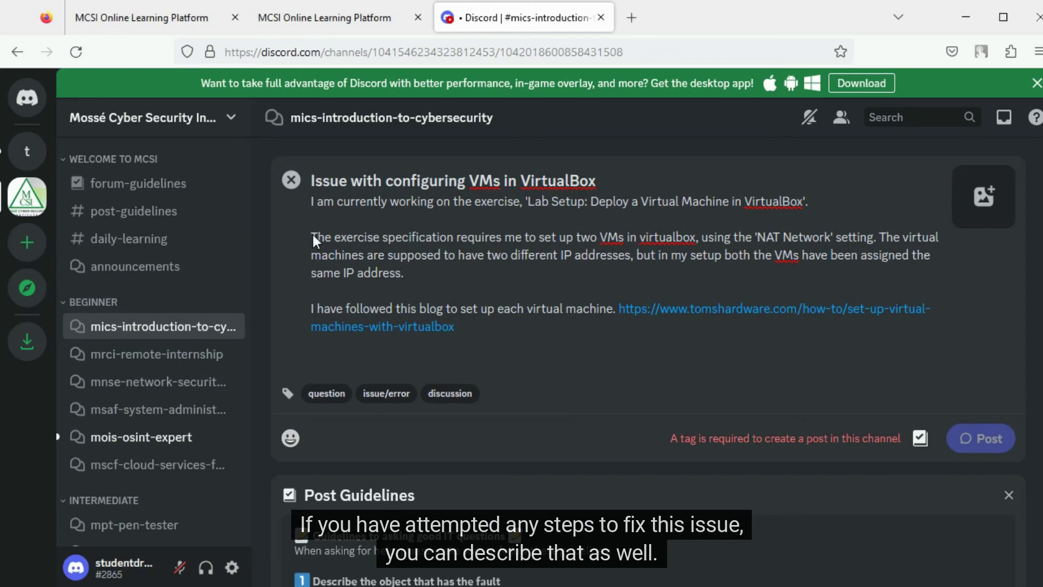
text(I've tried searching for 'NAT Network' mode in VirtualBox settings, but I am only able to find 'NAT' network mode. I think this is what I am missing. I am unable to find the 'NAT Network' setting.)
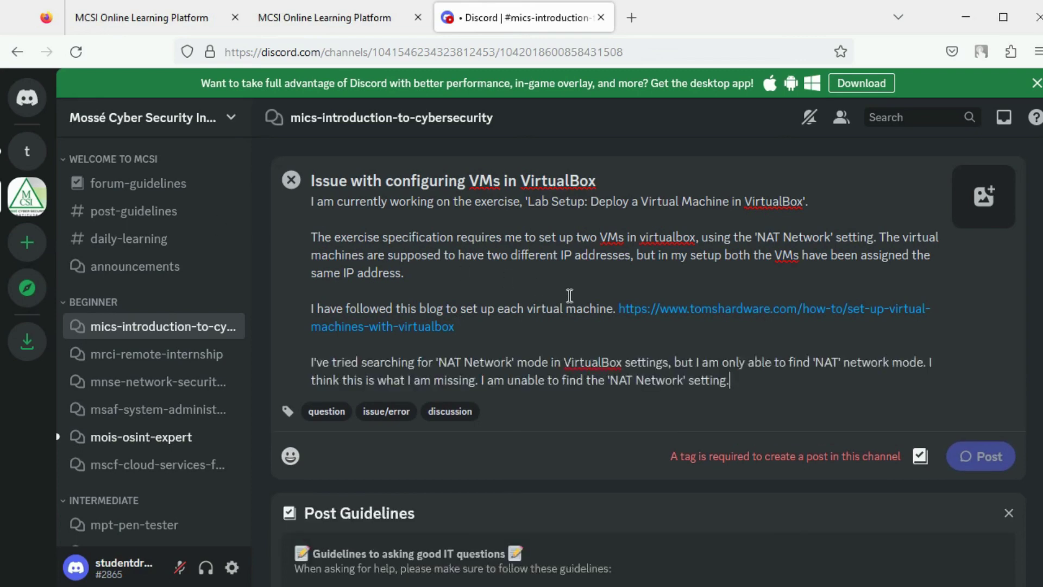
key(Return)
key(Return)
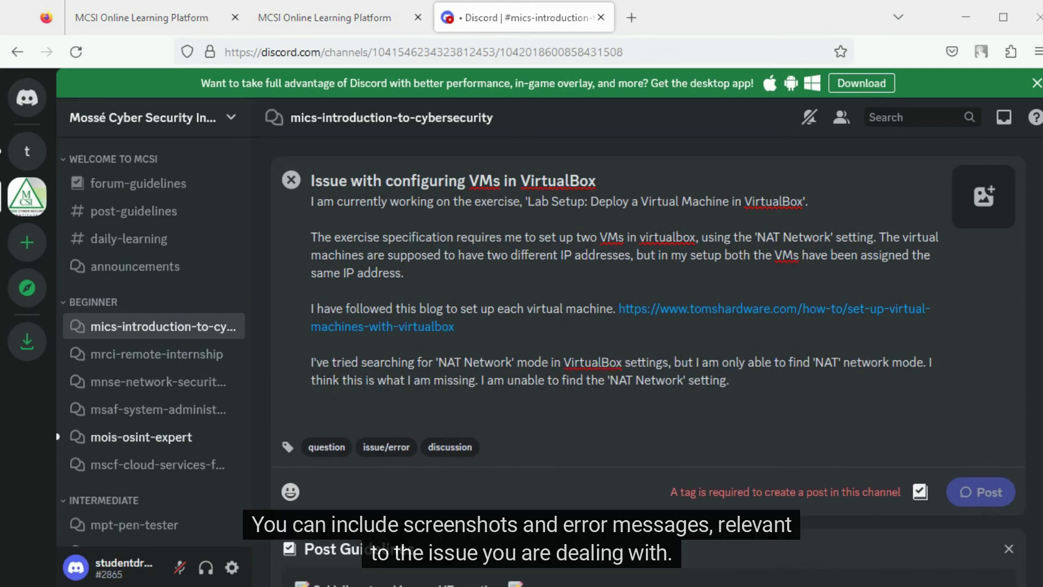
text(Here is a screenshot of the two VMs.)
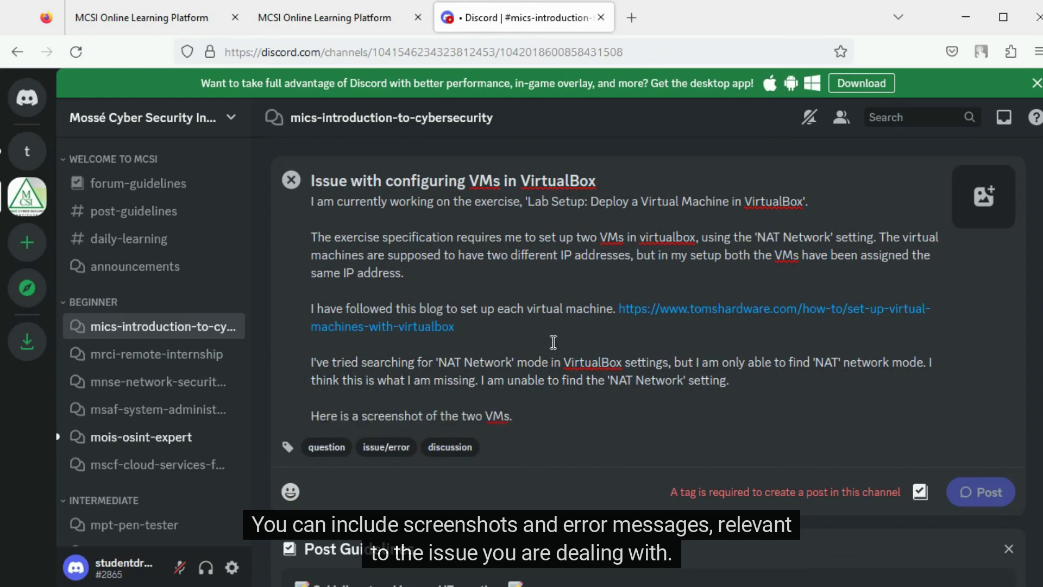
- Attach the screenshot VirtualBox-issue.png to the draft post
click(986, 197)
click(195, 143)
click(415, 361)
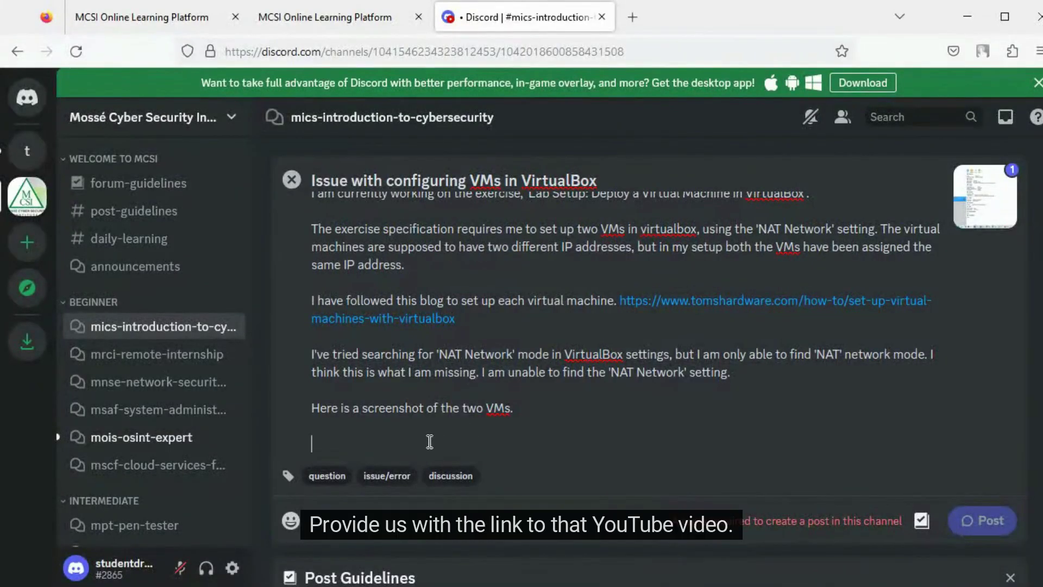
- Add the YouTube configuration link, the help request with student ID, and tag it issue/error
text(This URL contains the link to a YouTube video that shows my VirtualBox configuration in detail. https://www.youtube.com/watch?v=9uvczoYZ1_0&list=PLeB82AEBzVT6JytgHedF3sglNRTYMasTI&index=2)
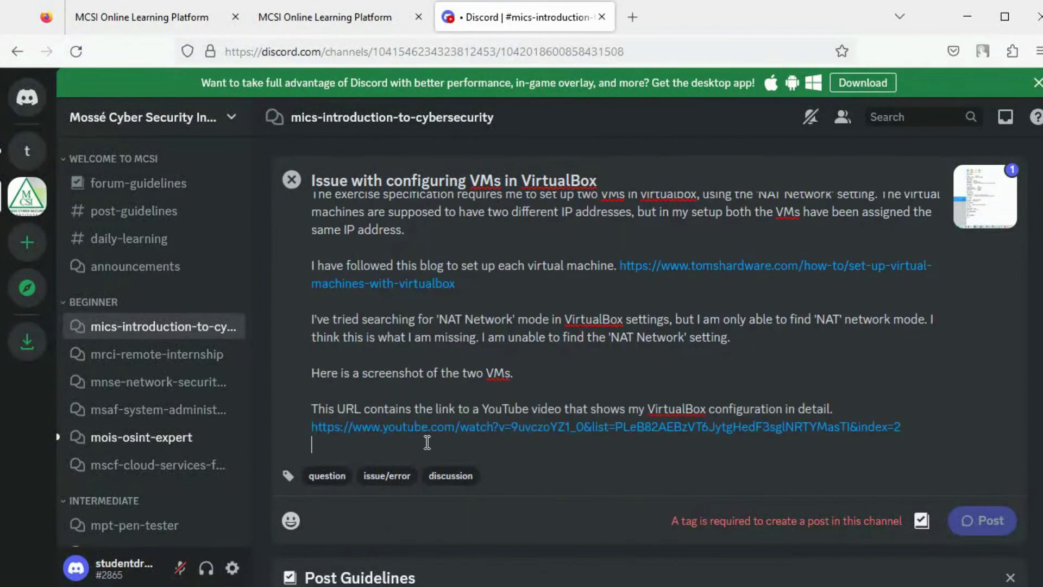
key(Return)
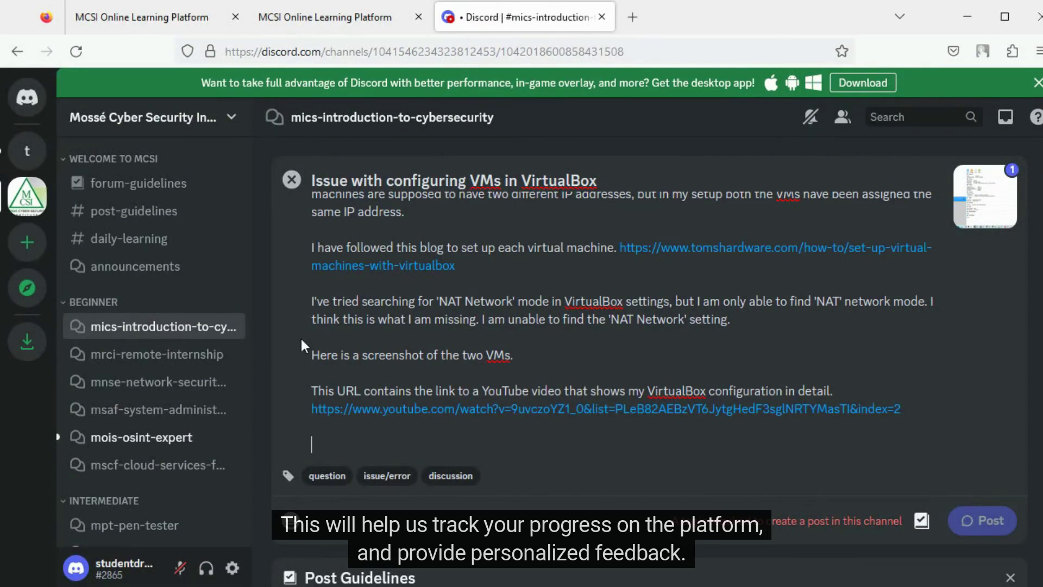
text(Can someone please help me resolve this issue?  Student ID: uoYuQFujR2kfsSws2dhasjdbsakj)
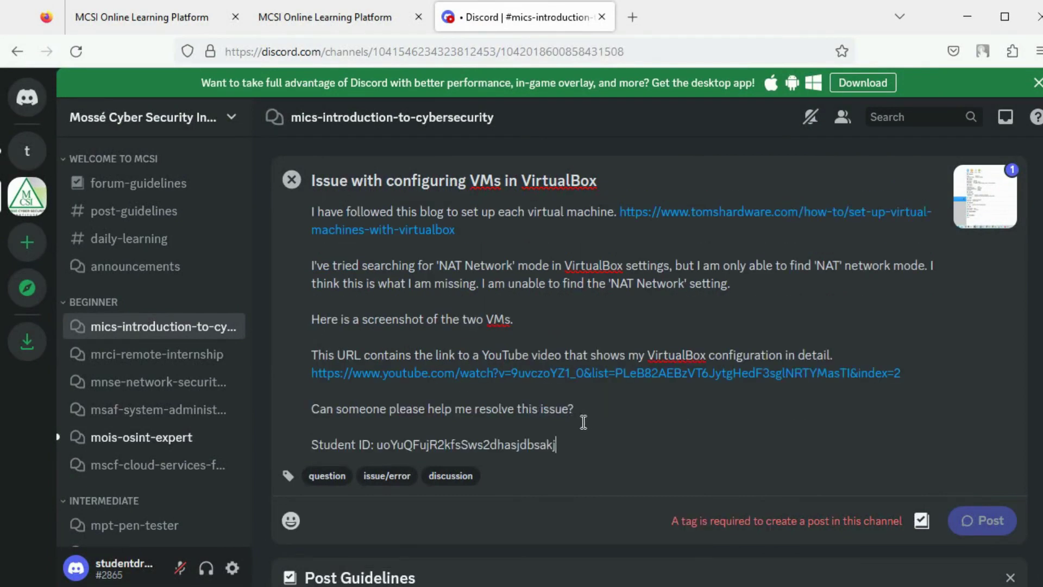
click(397, 479)
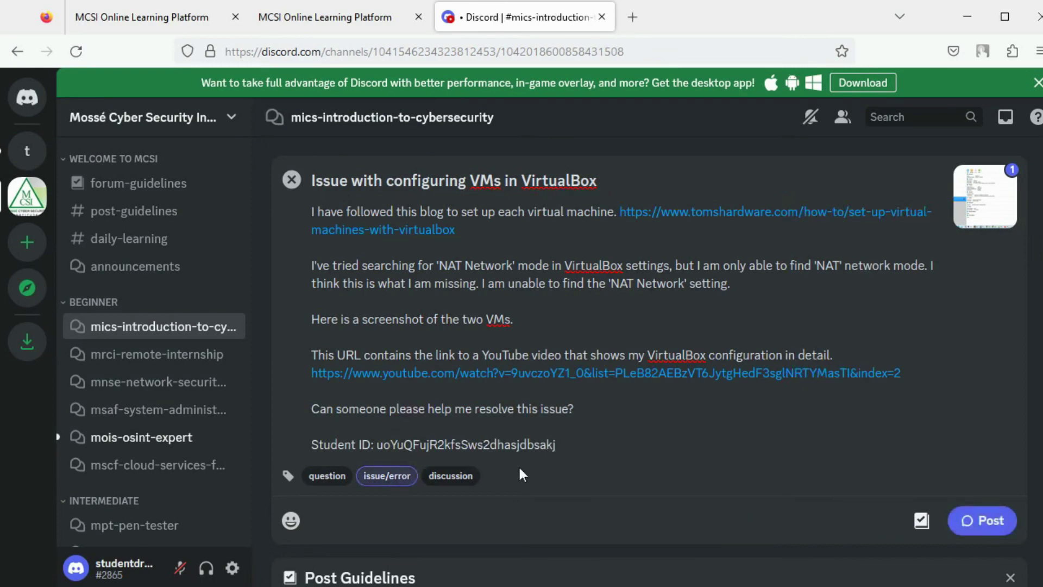
- Return to the top of the post and place the cursor before the exercise name
key(ctrl+Home)
text(I am currently working on the exercise, 'Lab Setup: Deploy a Virtual Machine in VirtualBox'.  The exercise specification requires me to set up two VMs in virtualbox, using the 'NAT Network' setting. The virtual machines are supposed to have two different IP addresses, but in my setup both the VMs have been assigned the same IP address.)
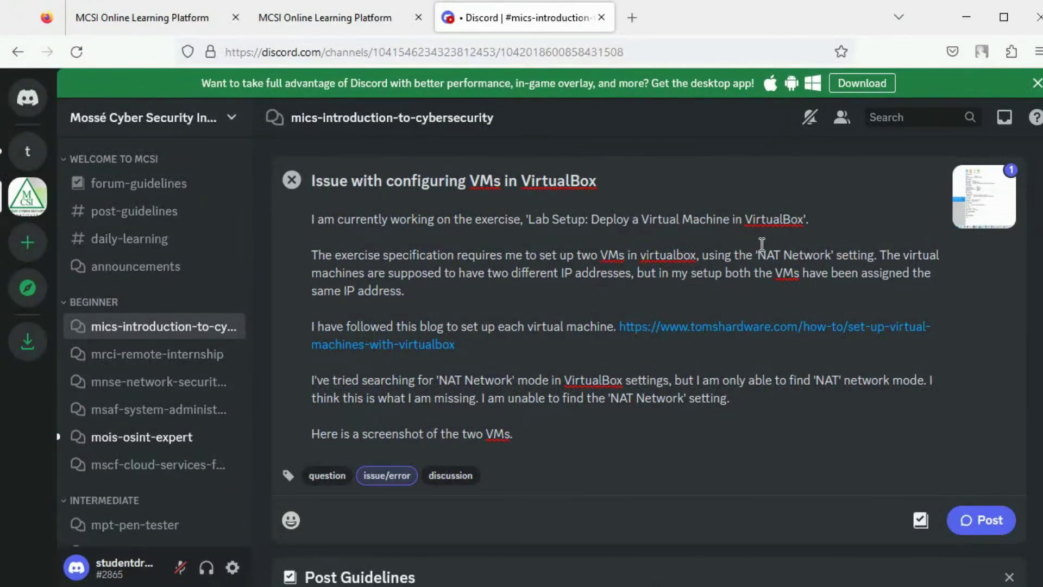
click(525, 219)
- Wrap the exercise name in asterisks for italics
text(*)
click(826, 219)
text(*)
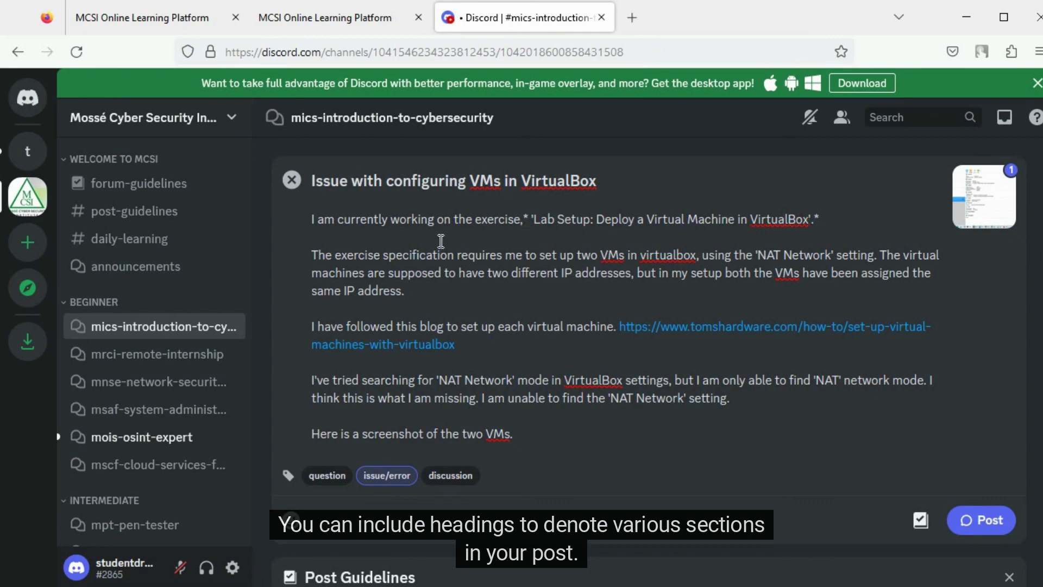
- Add bold-marked headings 'Issue' and 'Blog followed' on their own lines
key(Return)
text(Issue)
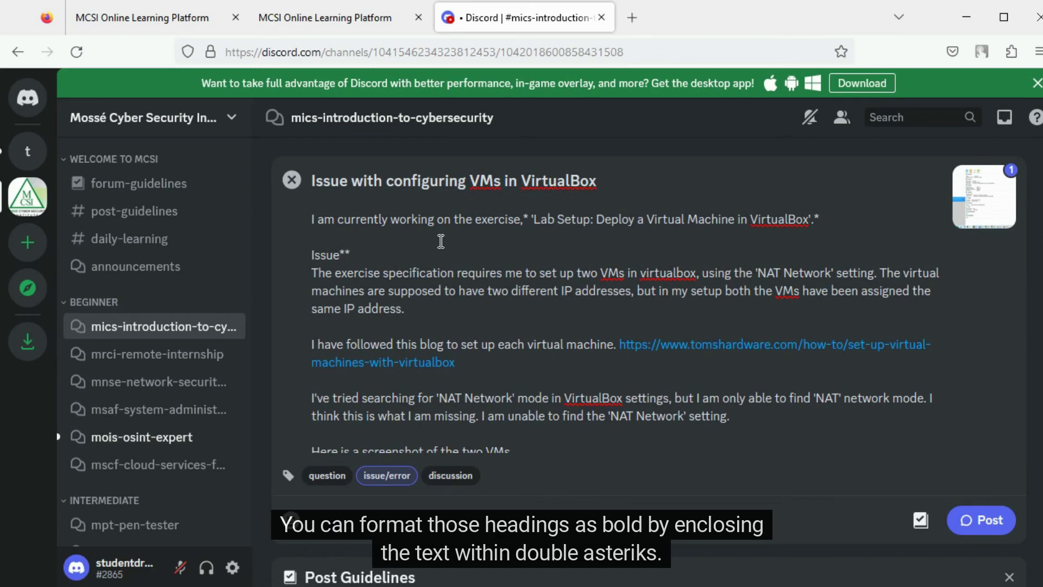
text(**)
key(Home)
text(**)
click(420, 328)
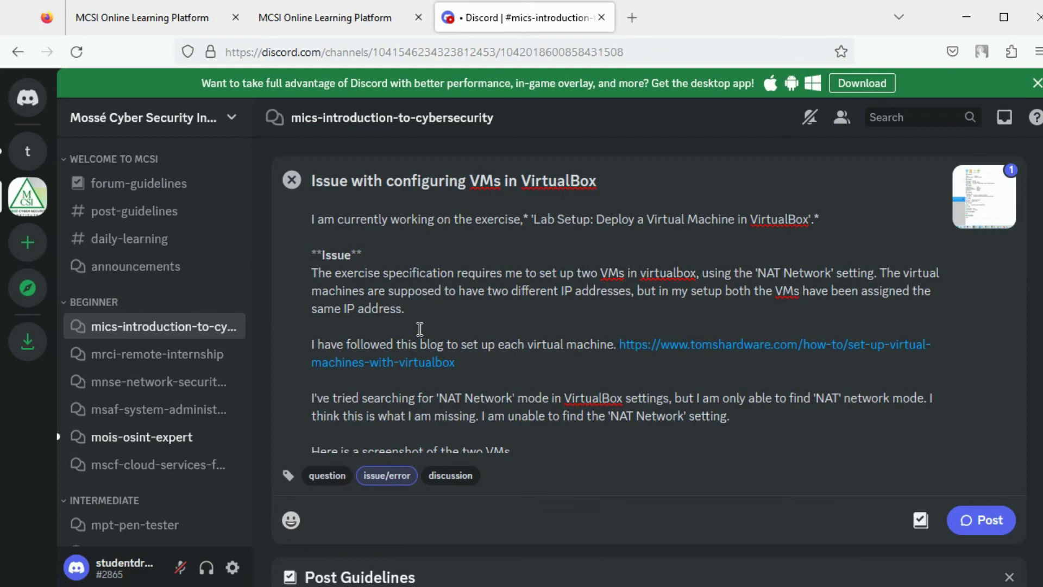
key(Return)
text(****)
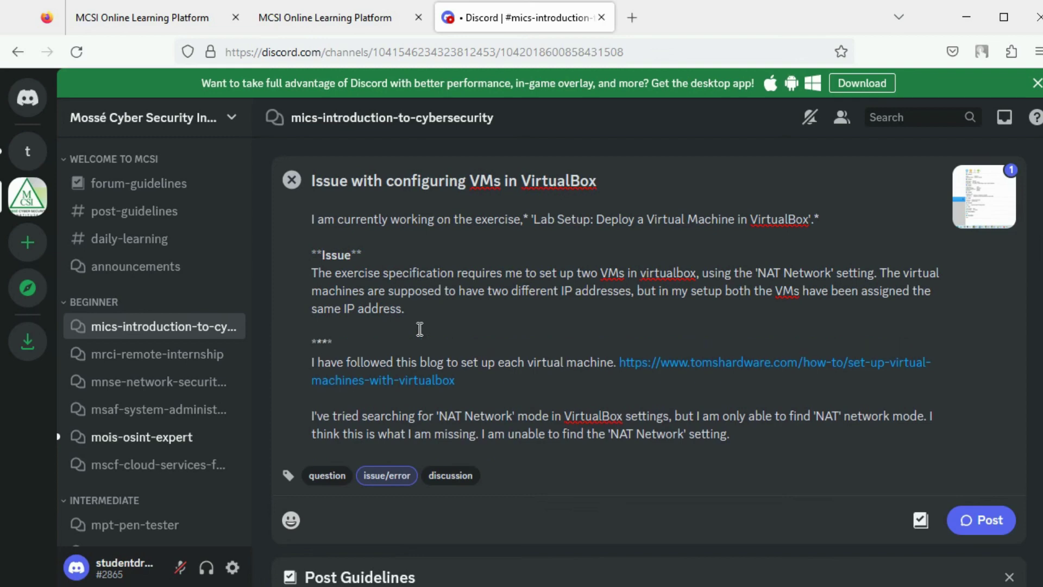
text(Blog)
text( followed)
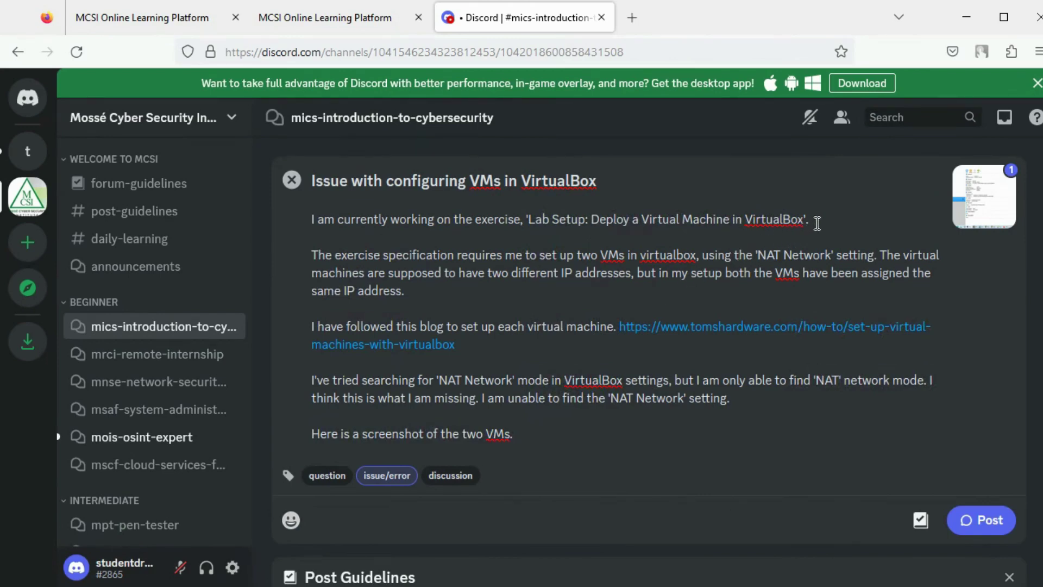
- Add an `example code` line in backticks and publish the forum post
click(525, 219)
text(*)
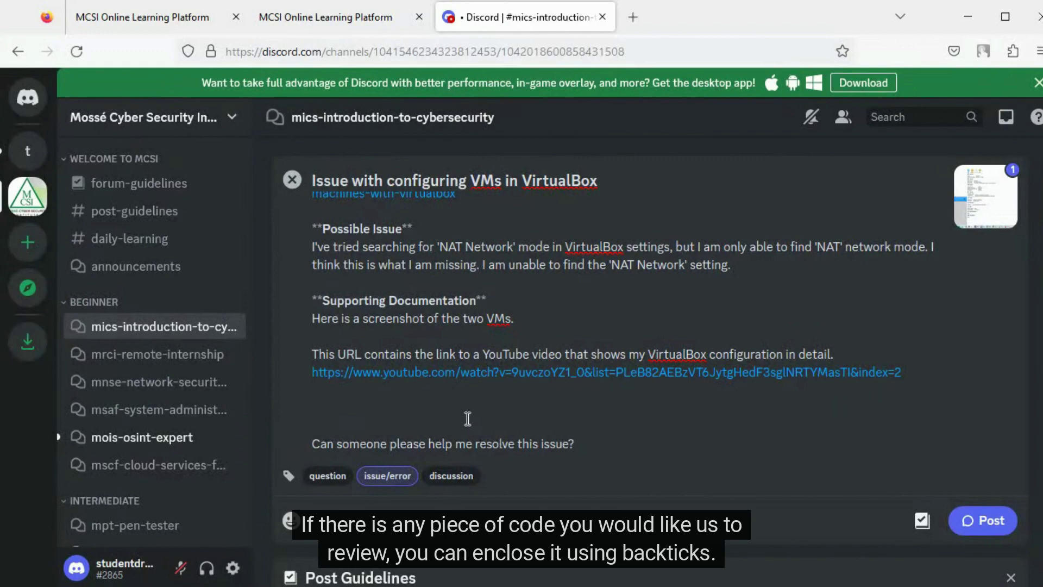
text(`)
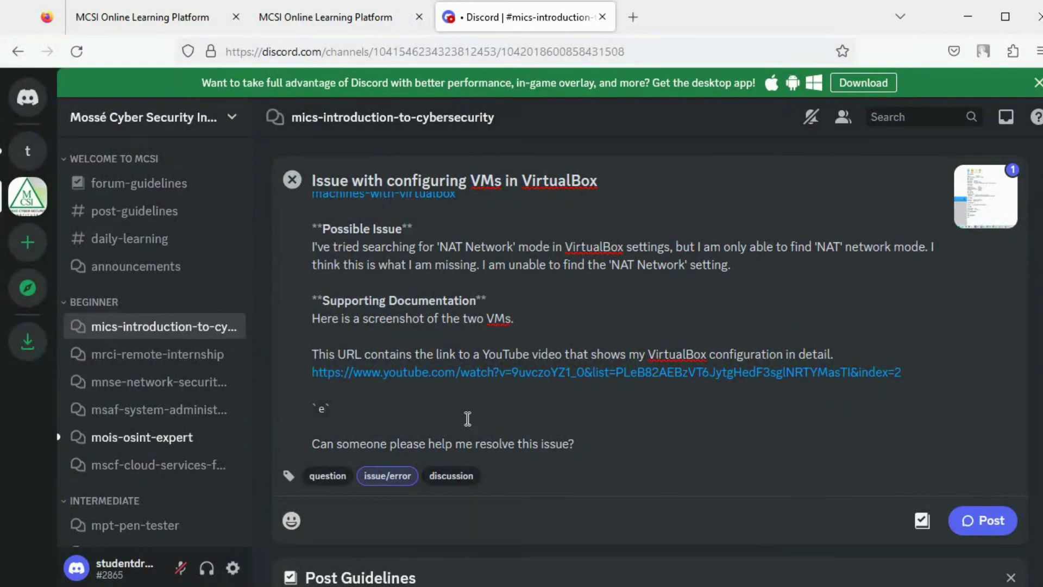
text(example code`)
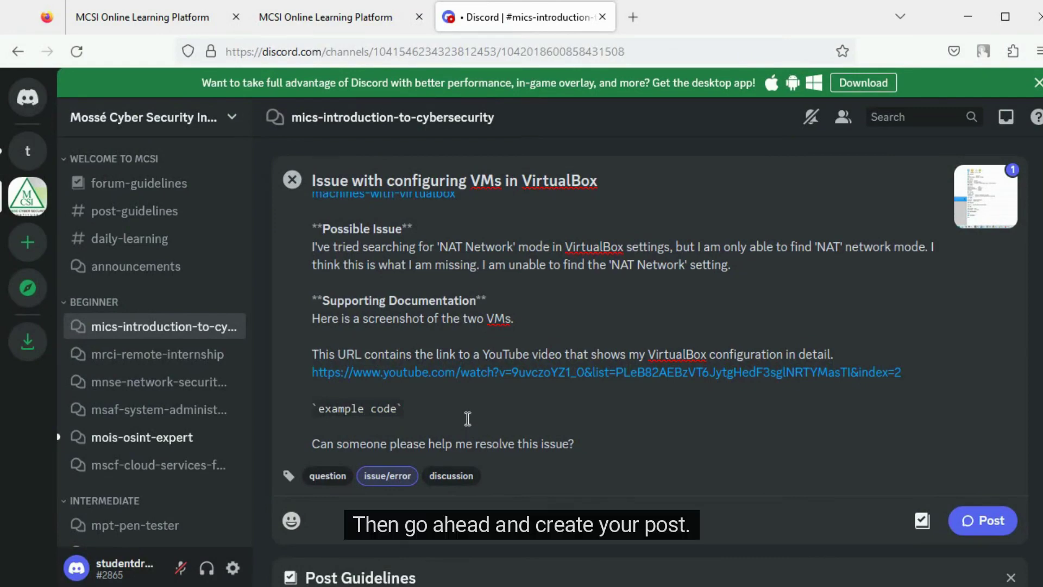
click(987, 521)
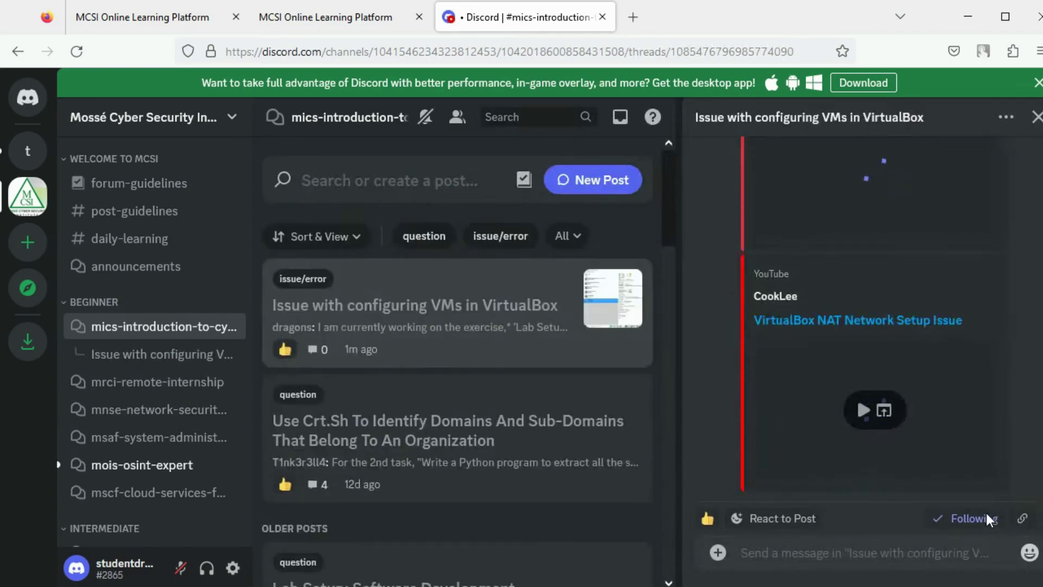
- Scroll through the published post to check its bold headings, links, code line and screenshot
scroll(984, 388, up, 10)
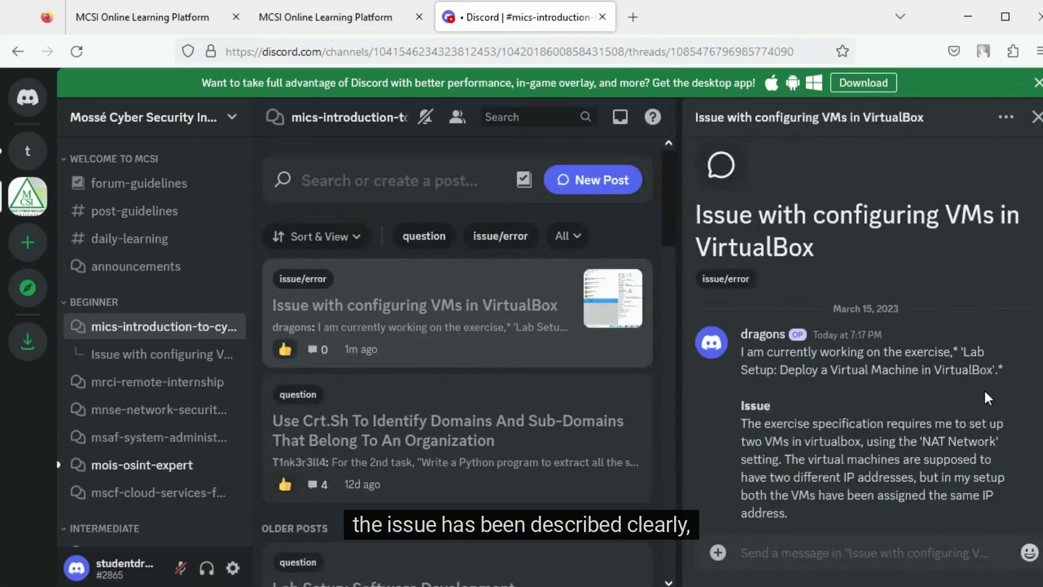
scroll(957, 374, down, 2)
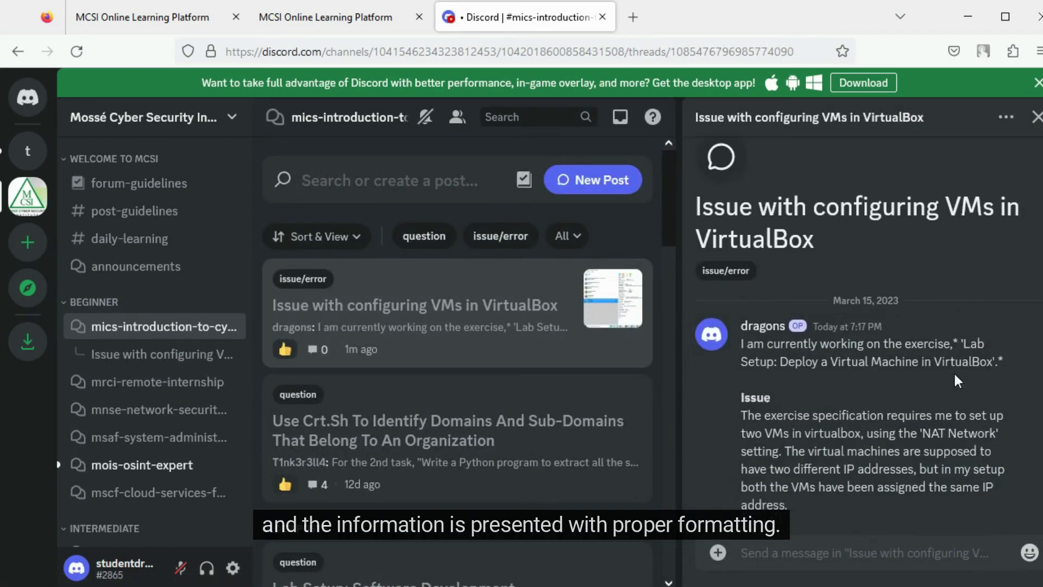
scroll(956, 374, down, 2)
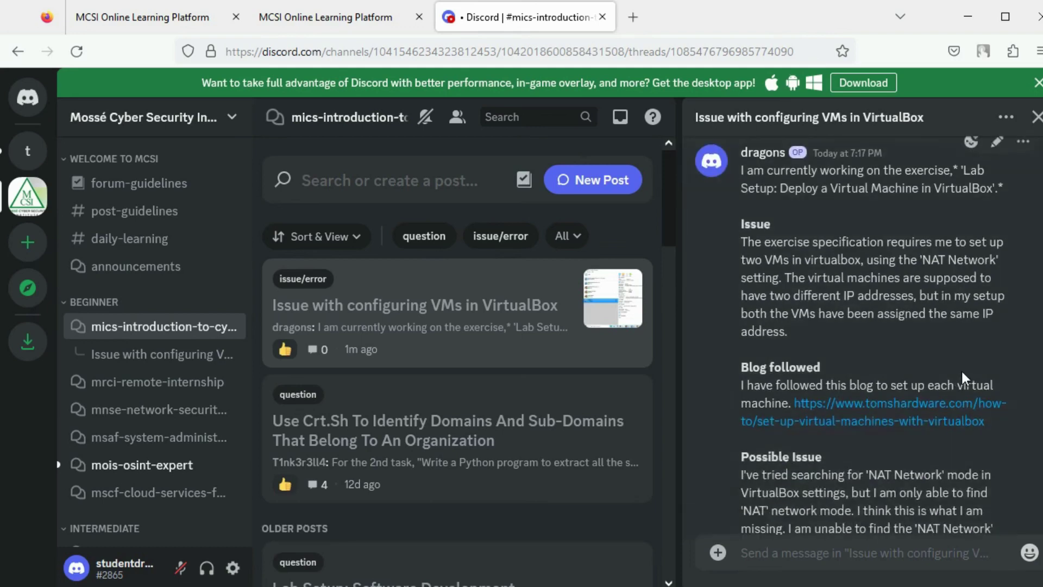
scroll(962, 375, down, 2)
scroll(962, 373, down, 5)
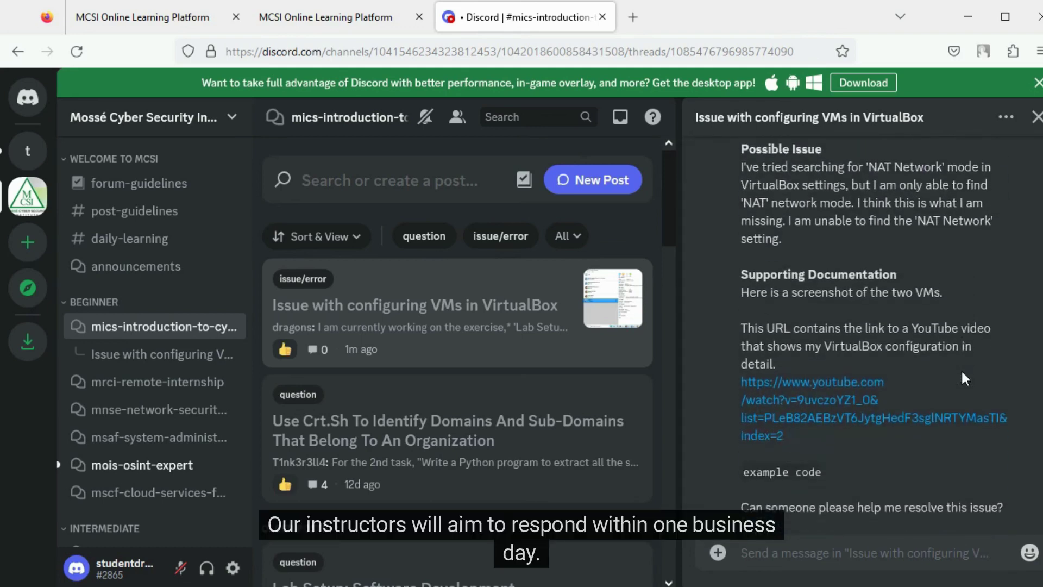
scroll(965, 378, down, 2)
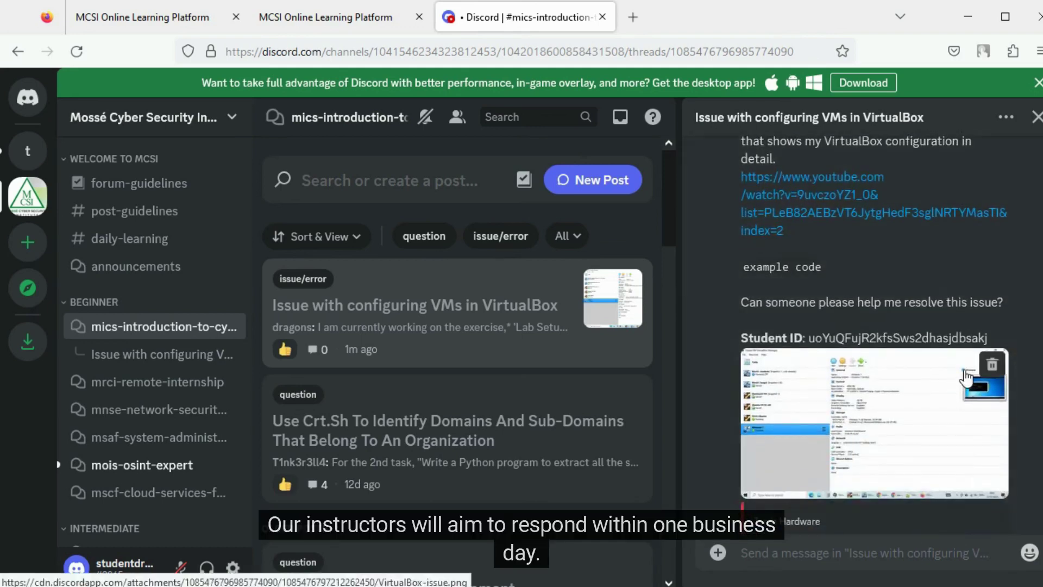
scroll(1005, 370, up, 10)
- Edit the published post to delete the `example code` line and save it
mouse_move(1000, 348)
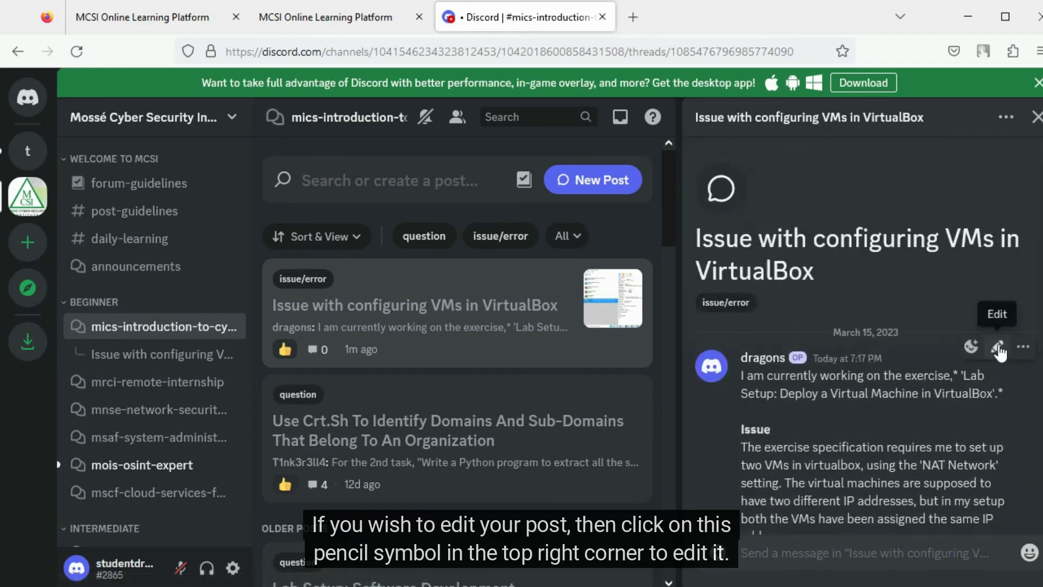
click(998, 349)
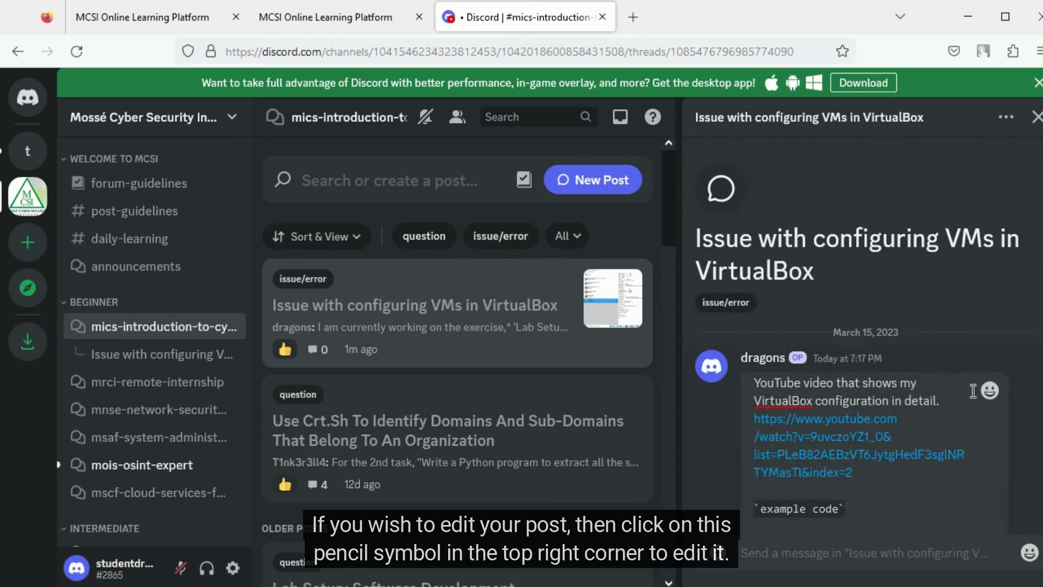
scroll(924, 397, down, 2)
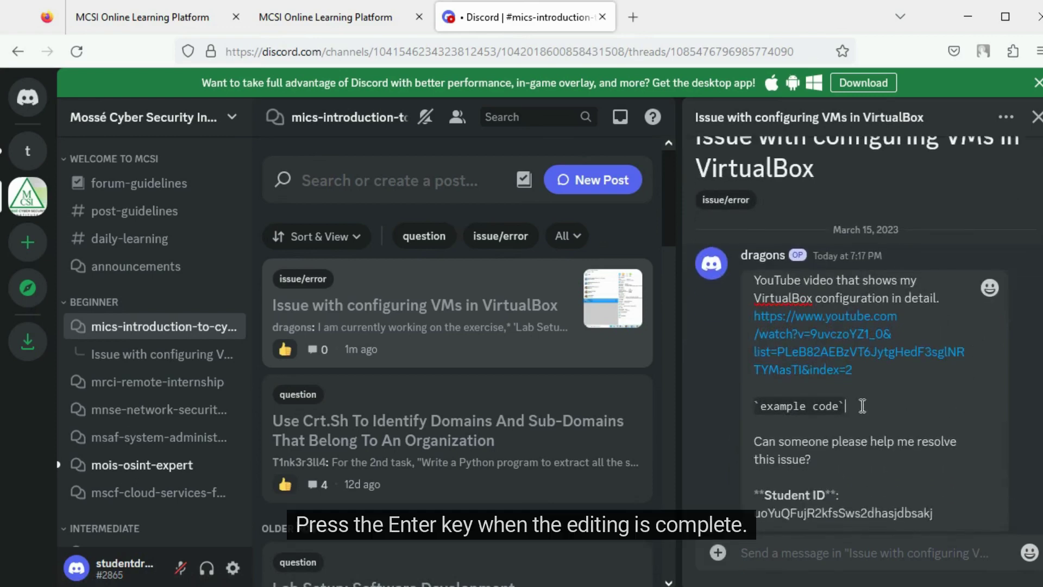
key(BackSpace)
key(BackSpace)
key(BackSpace)
key(BackSpace)
key(BackSpace)
key(BackSpace)
key(BackSpace)
key(BackSpace)
key(BackSpace)
key(BackSpace)
key(BackSpace)
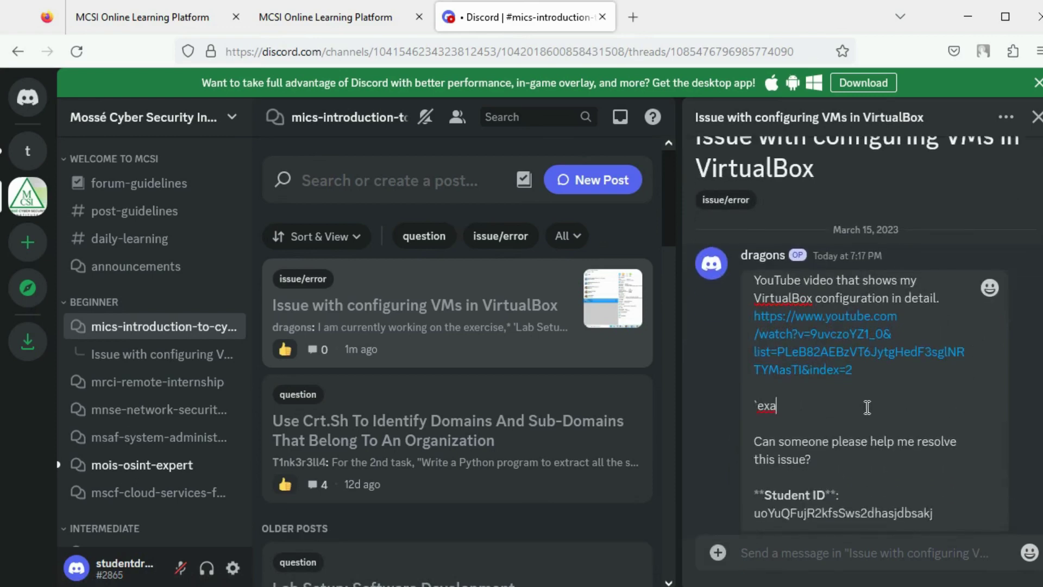
key(BackSpace)
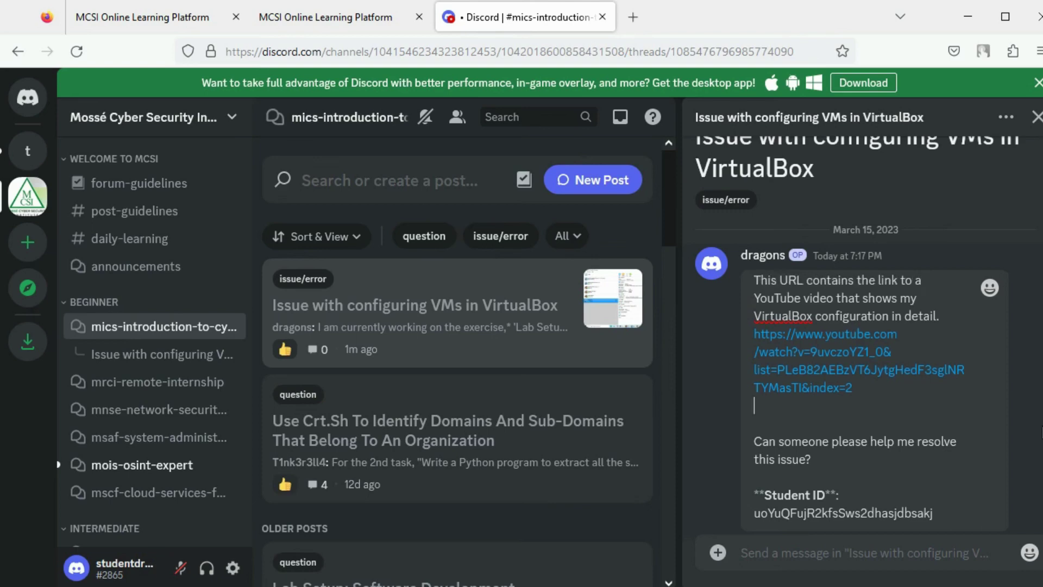
key(Return)
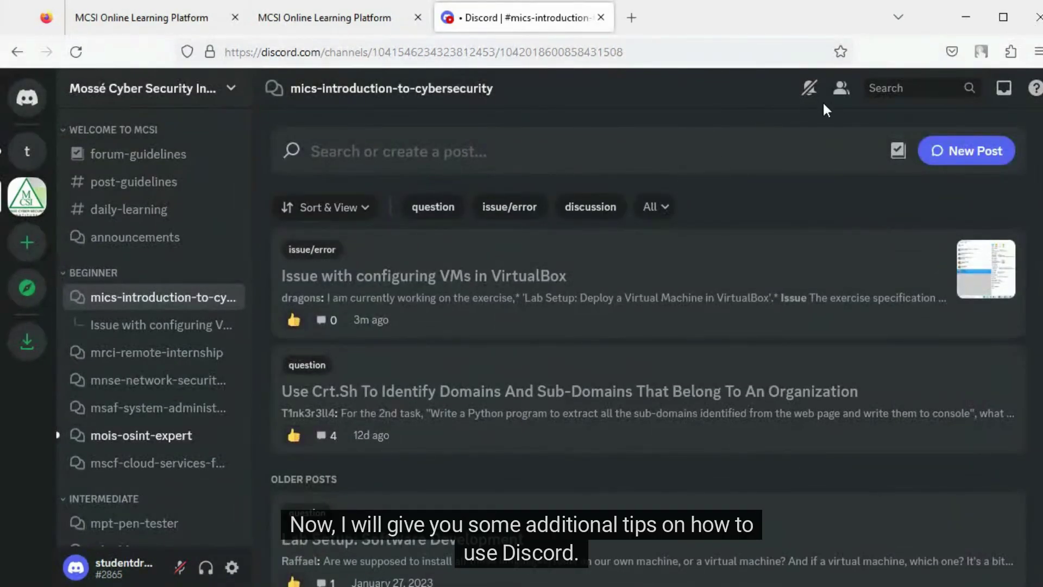
- Search the server for 'virtualbox nat network' and open the 'Need help with VirtualBox' thread
click(884, 89)
text(vi)
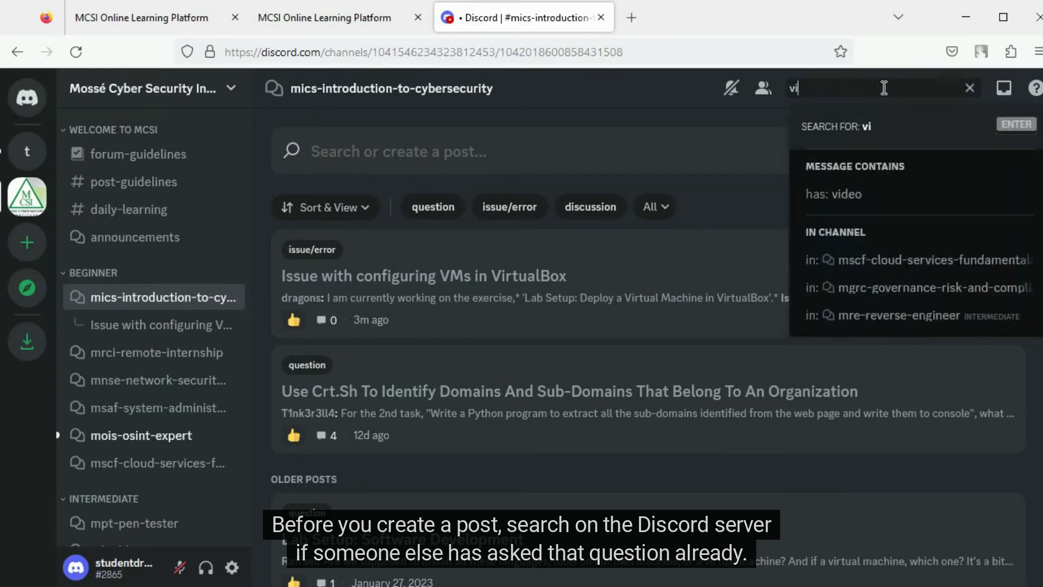
text(rtualbox nat network)
key(Return)
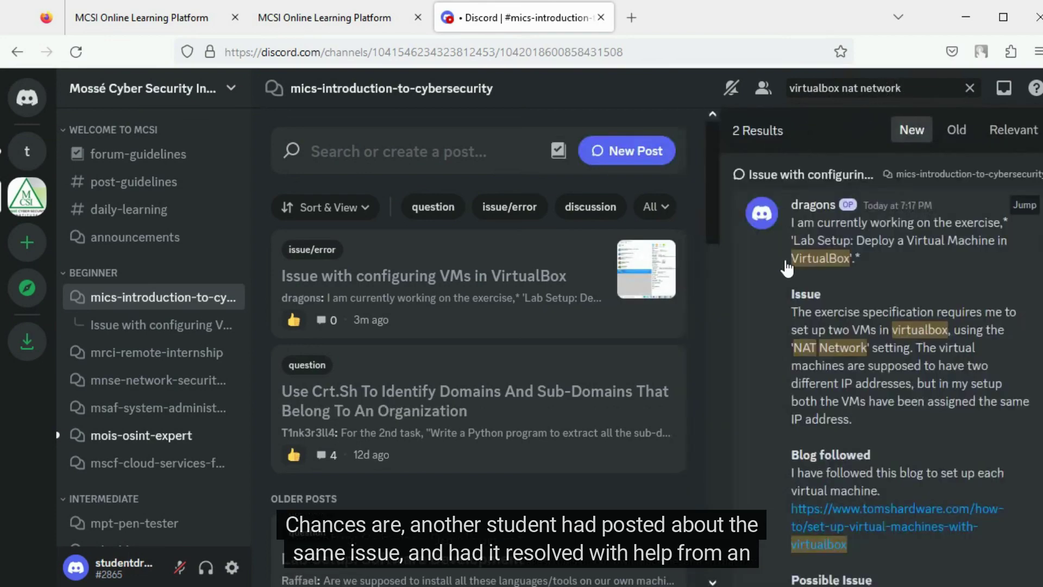
scroll(785, 282, down, 10)
scroll(785, 286, down, 6)
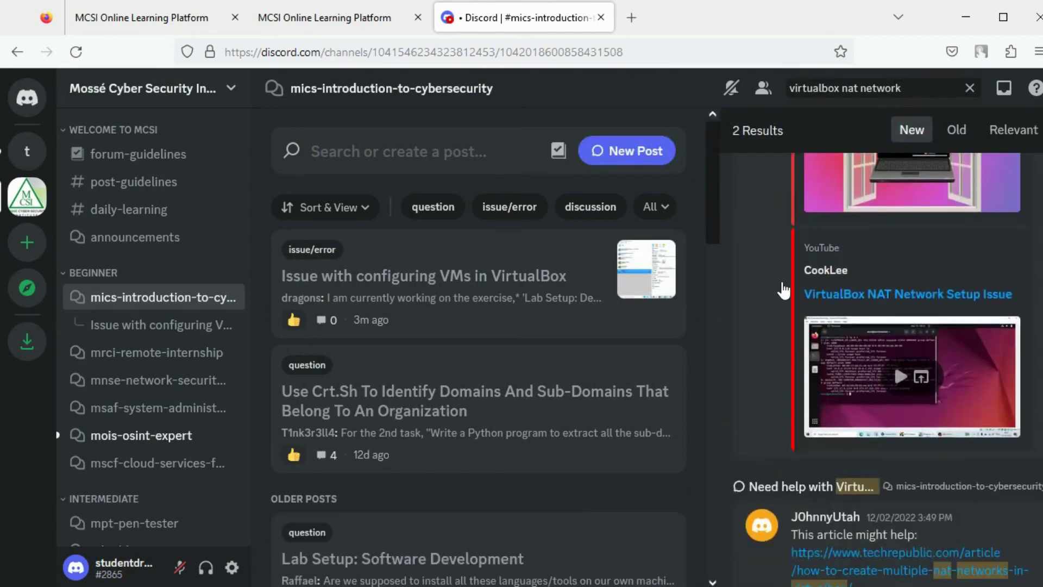
click(780, 228)
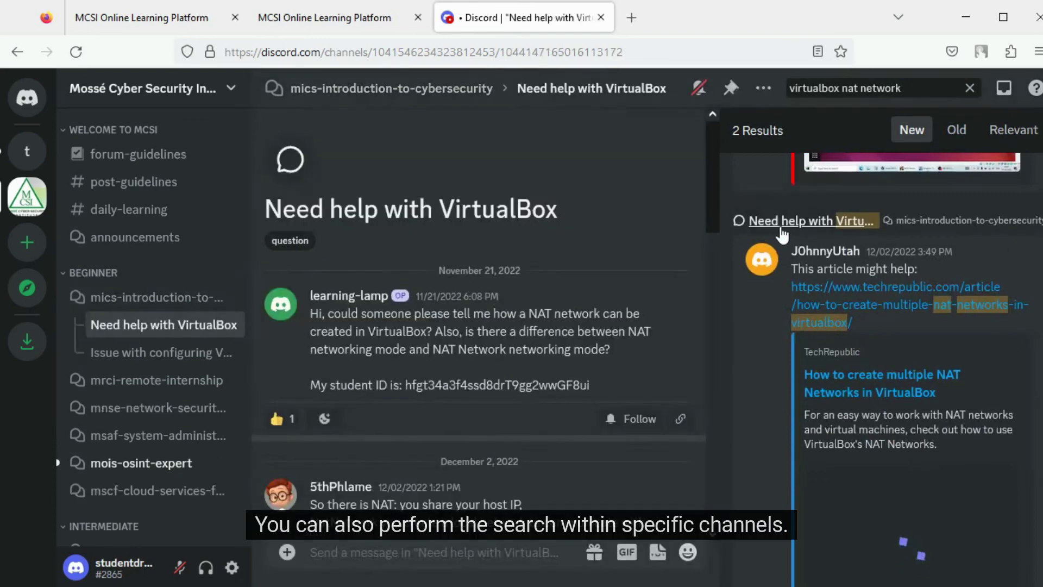